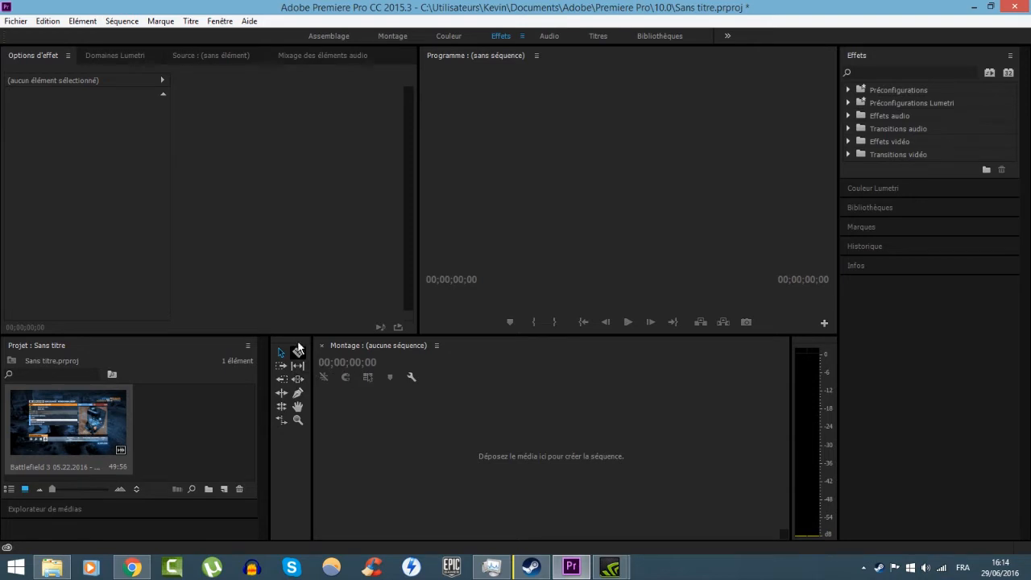
Step: Look through the Montage, Couleur, Effets, Titres, Audio and Assemblage workspace layouts, closing the floating title styles window
click(377, 36)
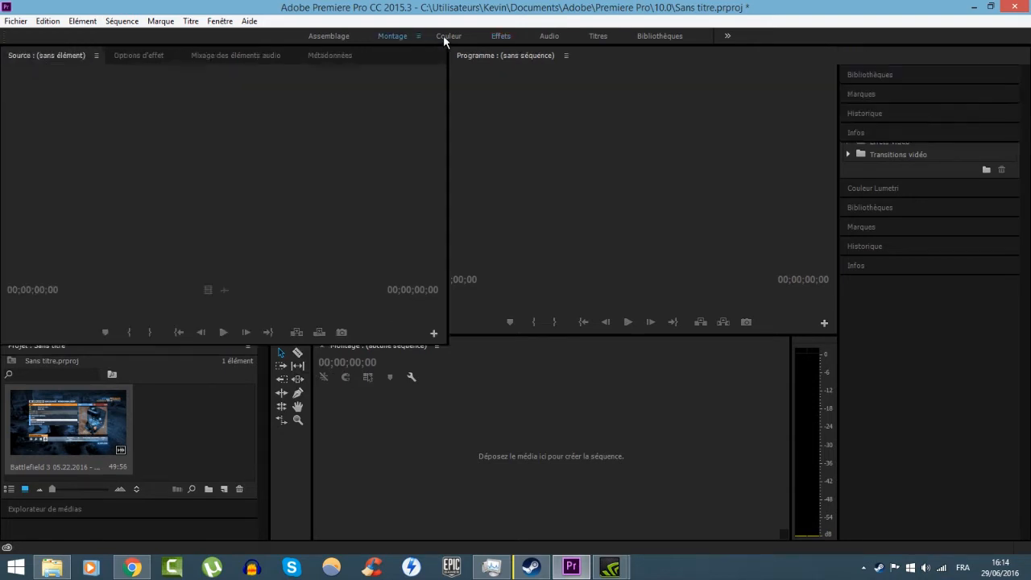
click(457, 38)
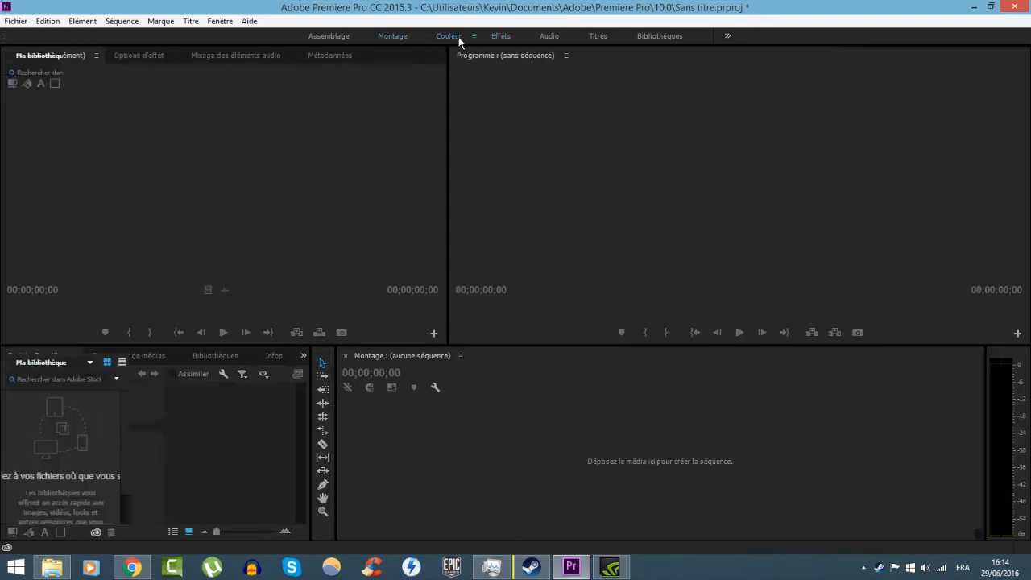
click(499, 38)
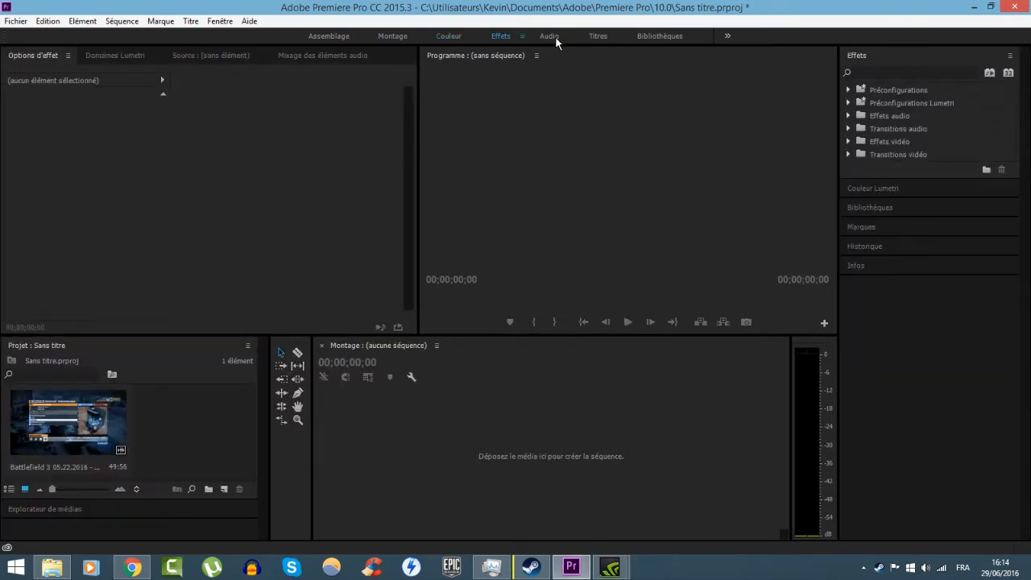
click(597, 36)
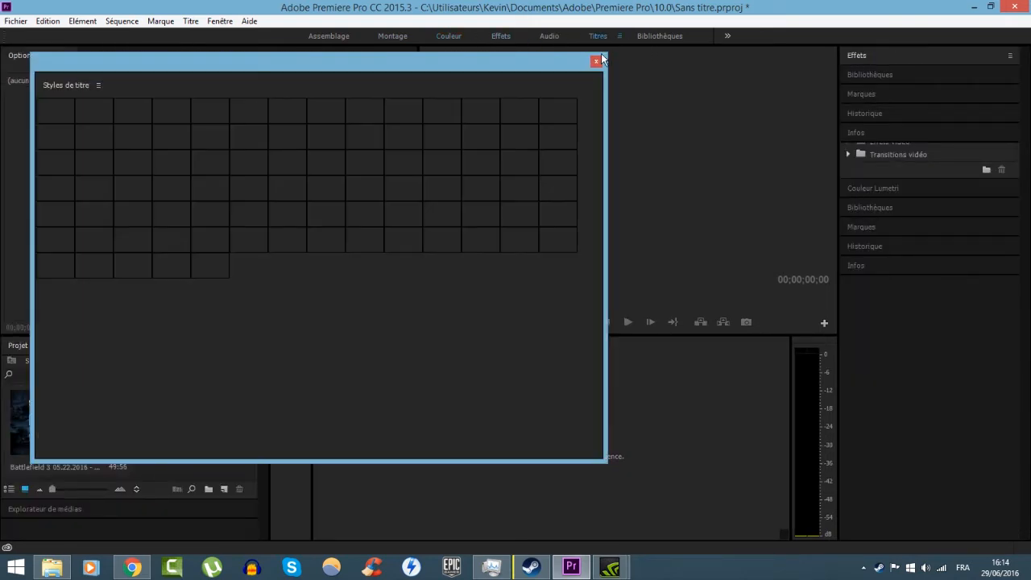
click(596, 61)
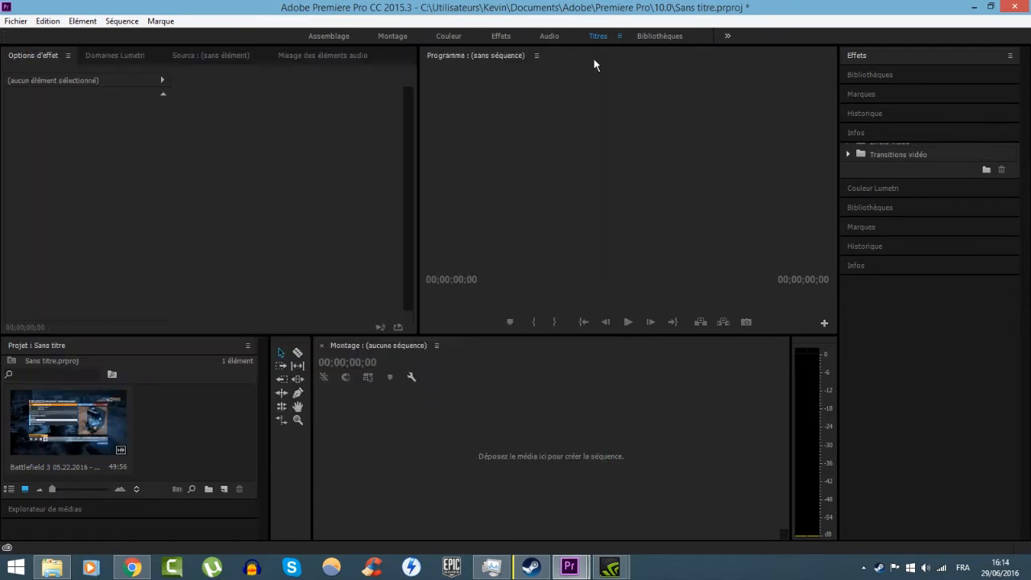
click(550, 36)
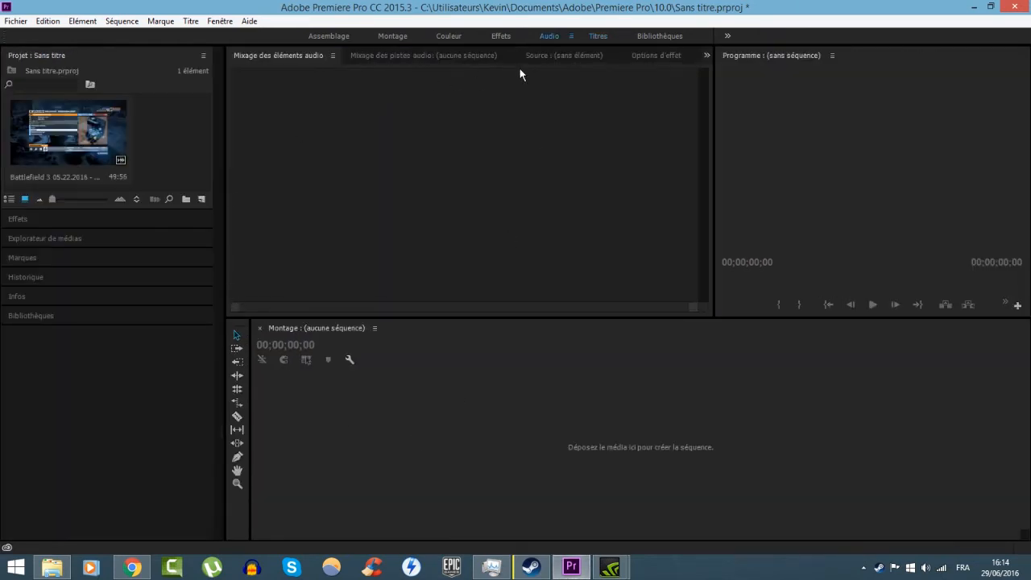
click(506, 36)
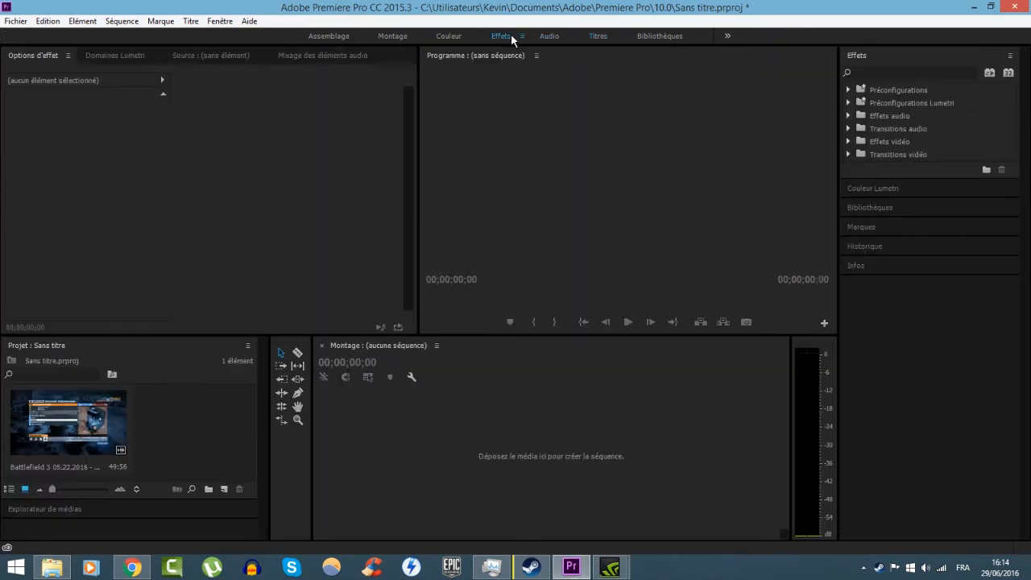
click(449, 37)
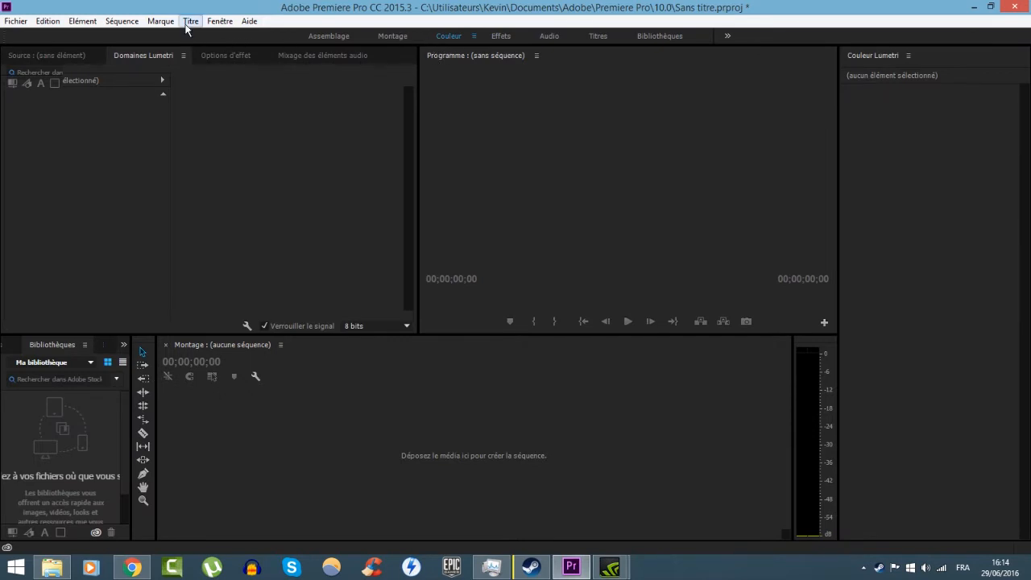
click(327, 36)
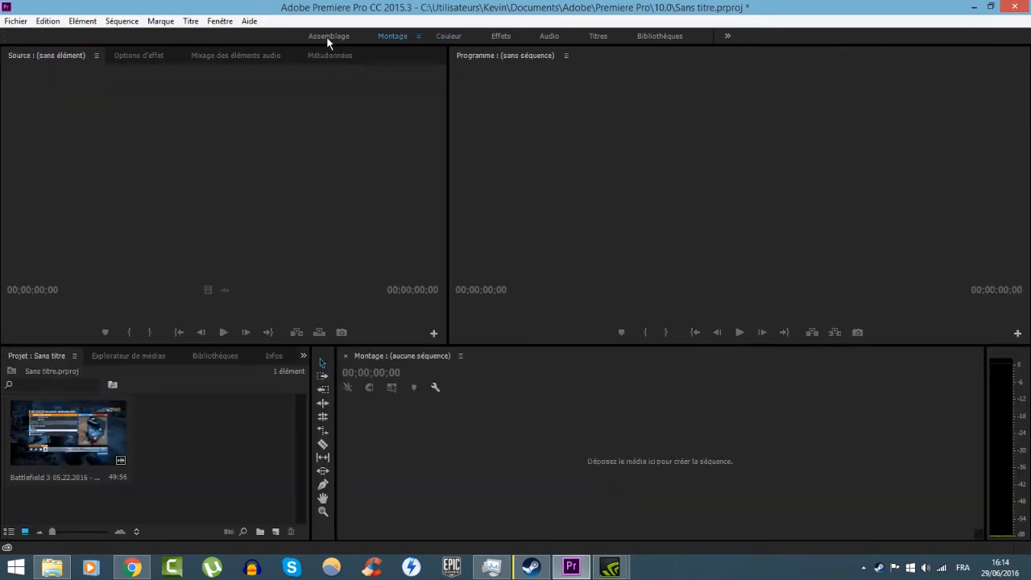
Step: In the Montage workspace, load the Battlefield 3 clip into the Source monitor and create a sequence from it
click(390, 37)
drag(120, 461, 159, 161)
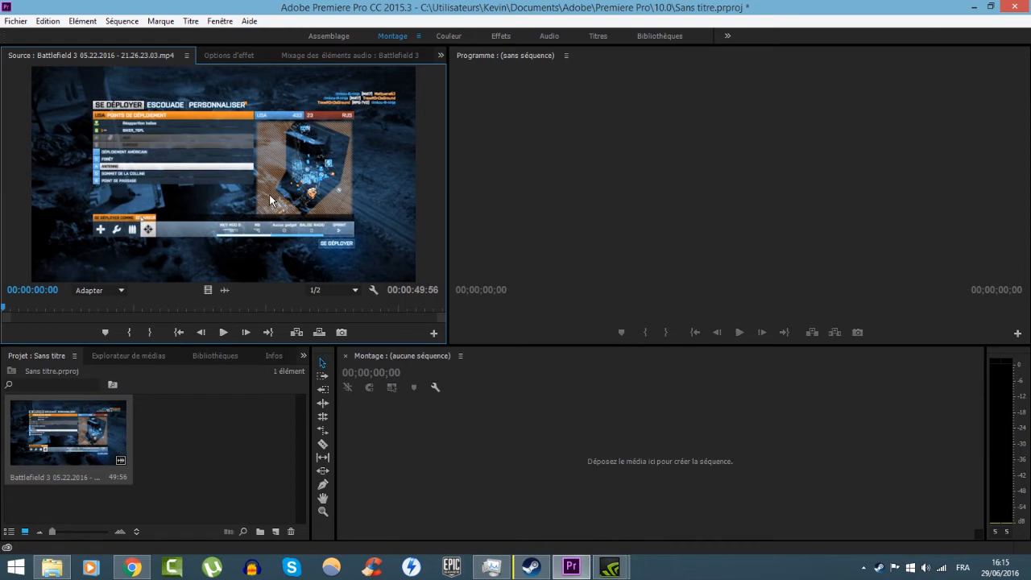
drag(218, 208, 528, 451)
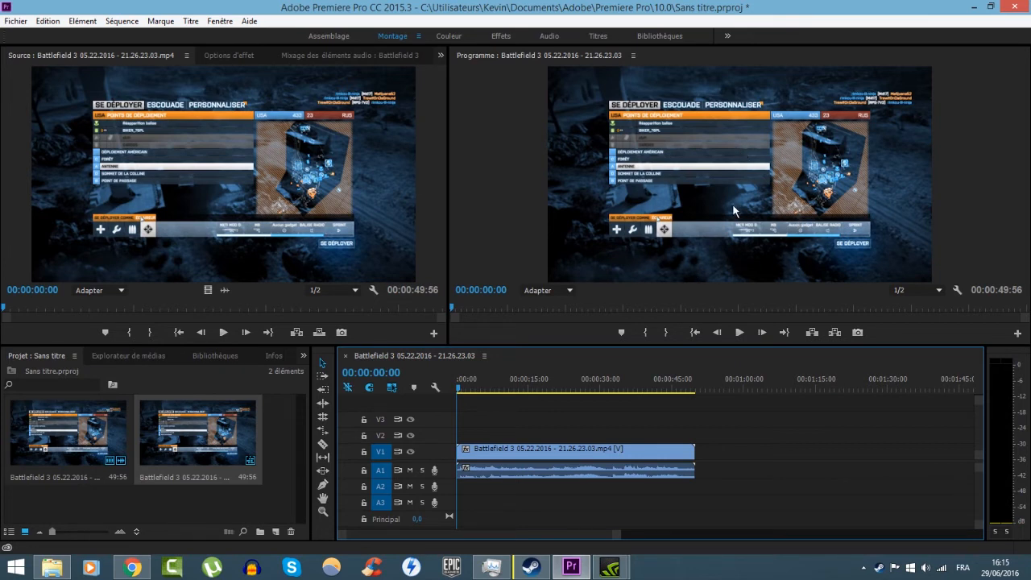
Step: Scrub through the sequence to about 00:00:35:48 and bring the playhead back to the start
drag(459, 389, 631, 389)
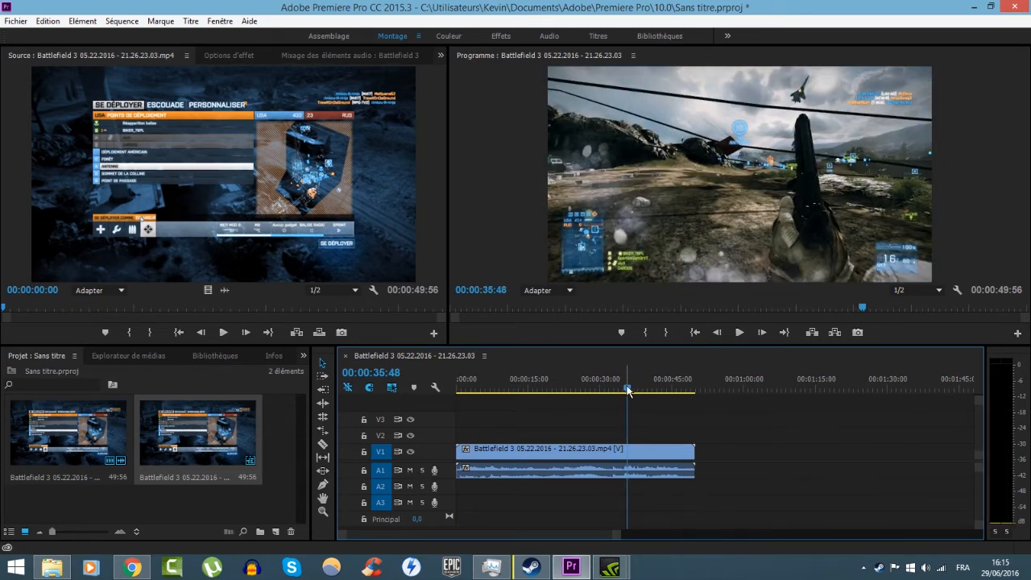
drag(628, 392, 445, 406)
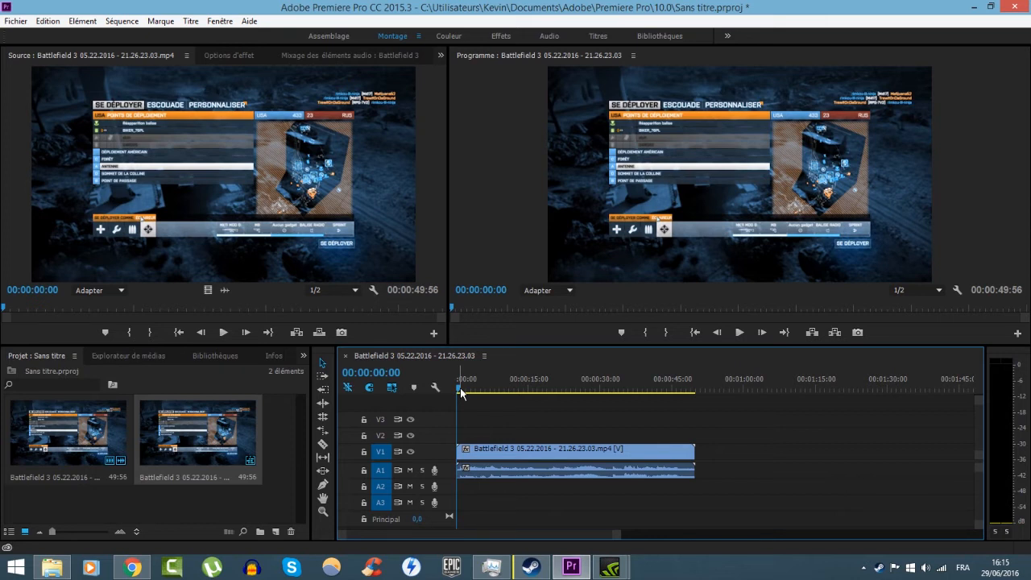
Step: In the Couleur workspace, try a tint on the clip's dark tones and reset that color wheel
click(450, 36)
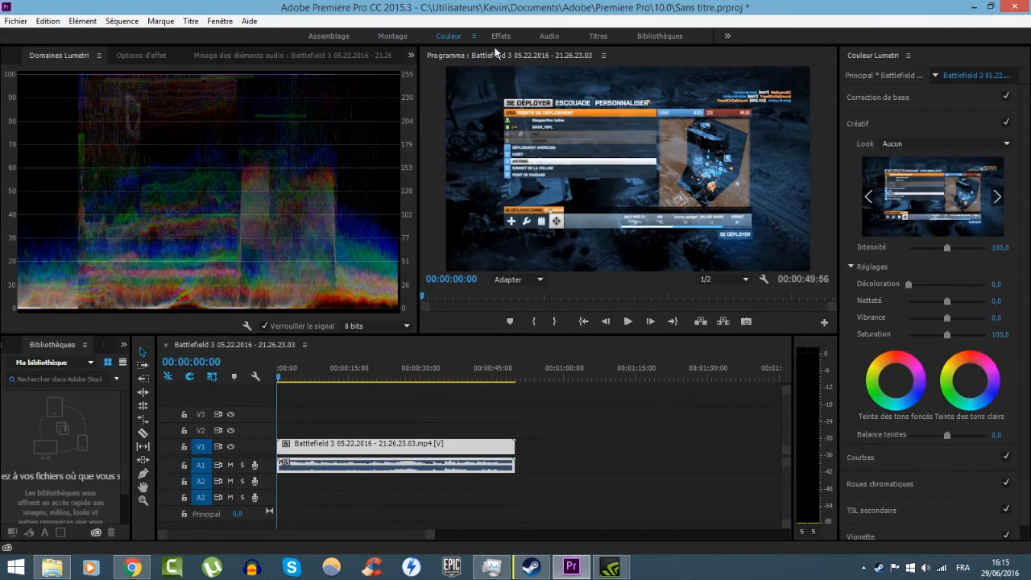
click(912, 368)
double_click(912, 367)
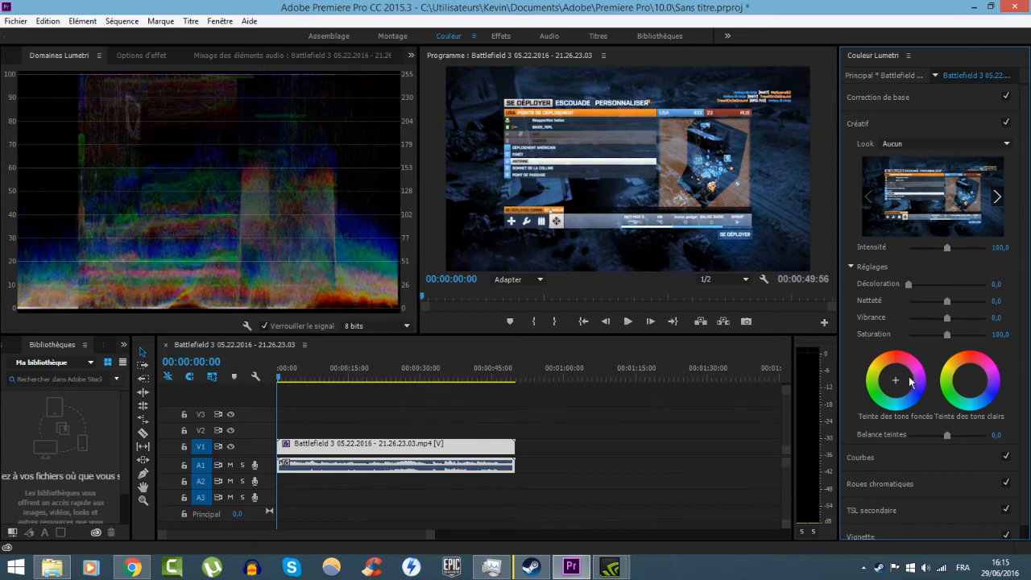
Step: Review the Effets, Audio, Titres, Bibliothèques, Couleur and Assemblage workspaces with the clip in the sequence, and return to Montage
click(515, 38)
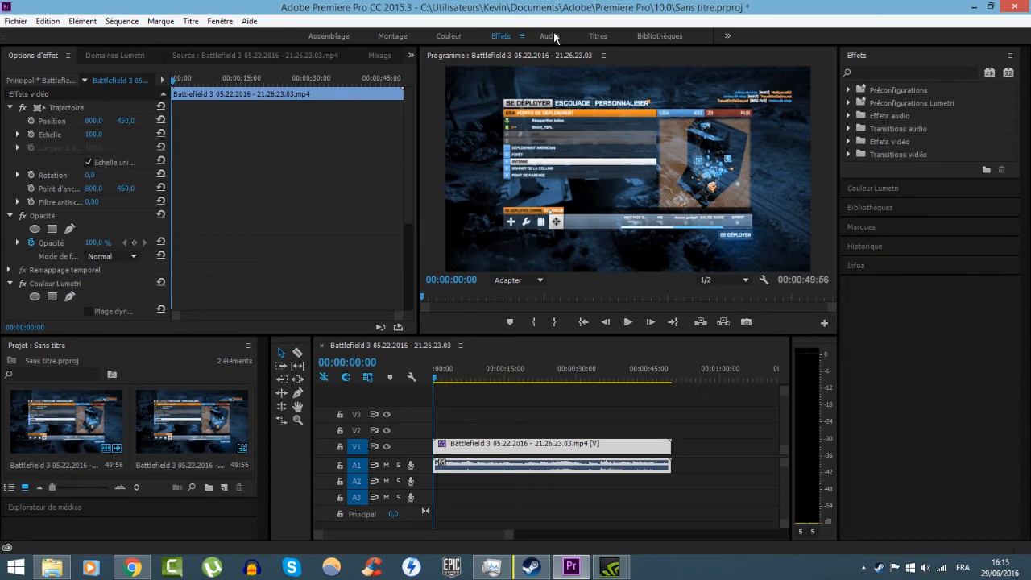
click(552, 36)
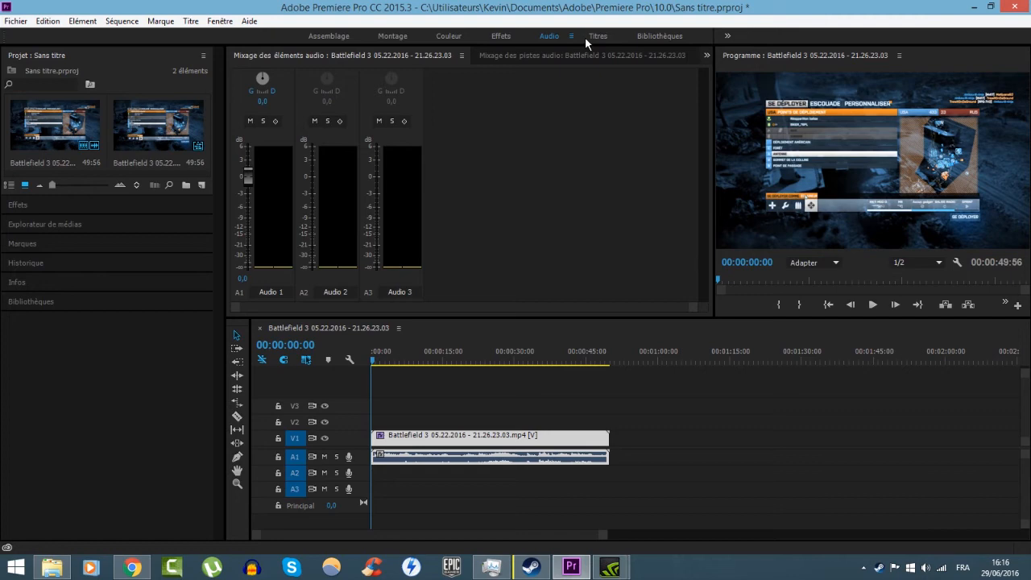
click(591, 36)
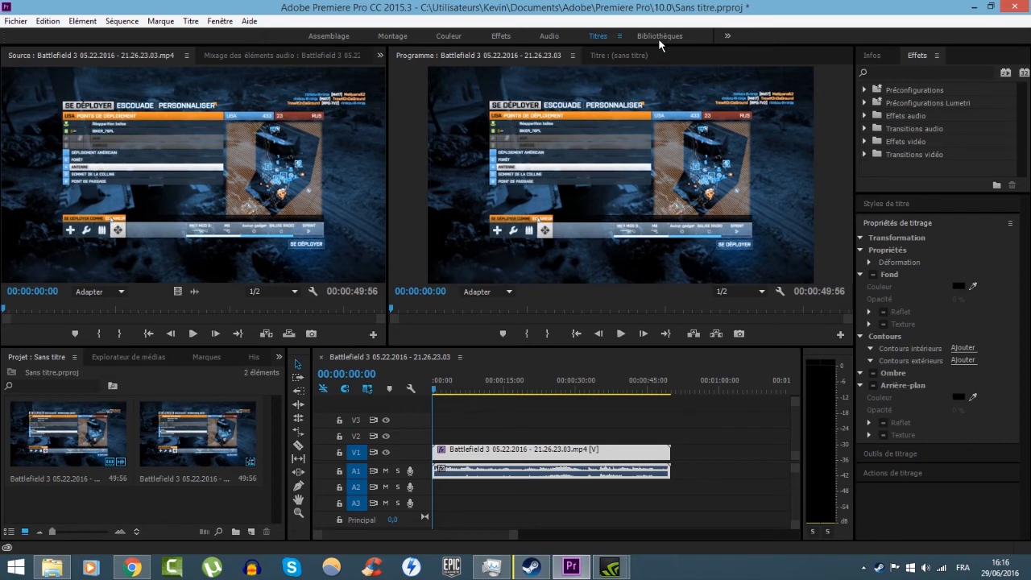
click(660, 38)
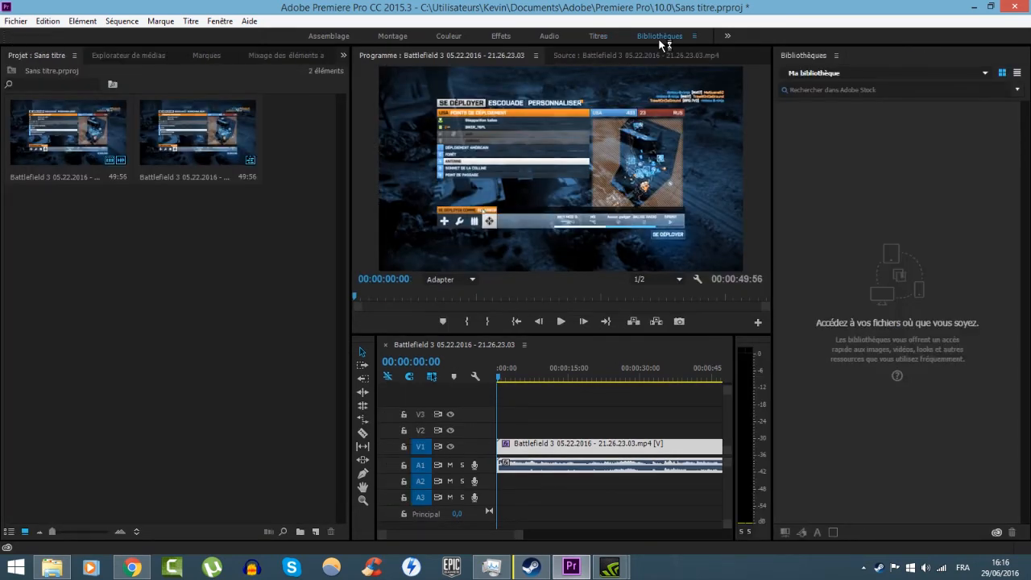
click(601, 37)
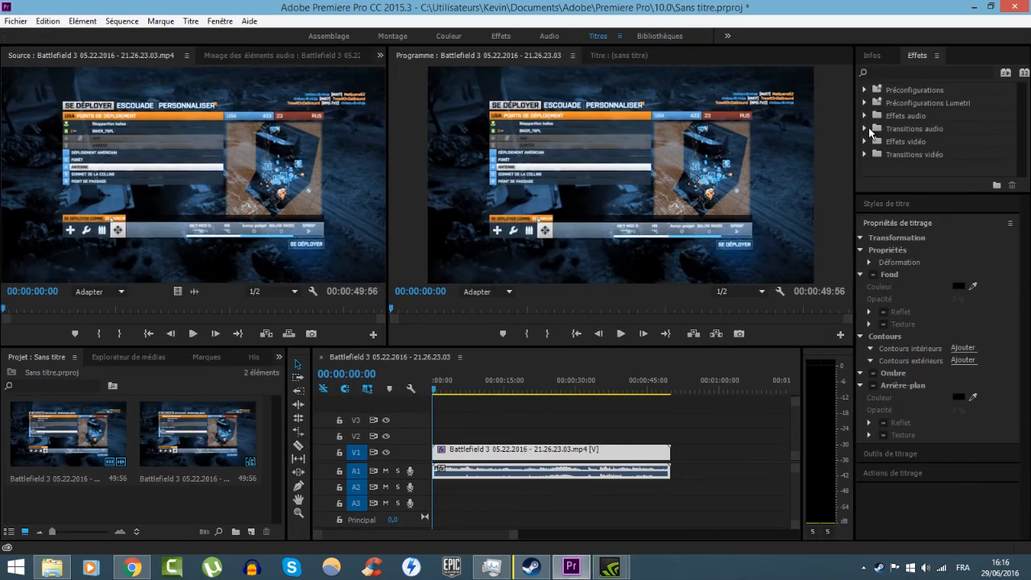
click(674, 42)
click(556, 37)
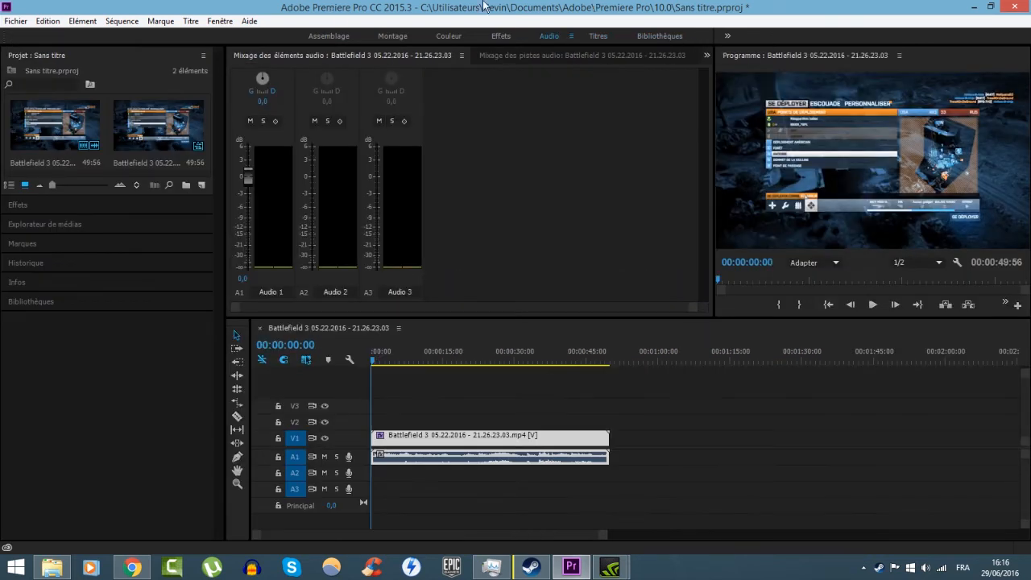
click(501, 36)
click(449, 36)
click(393, 36)
click(326, 36)
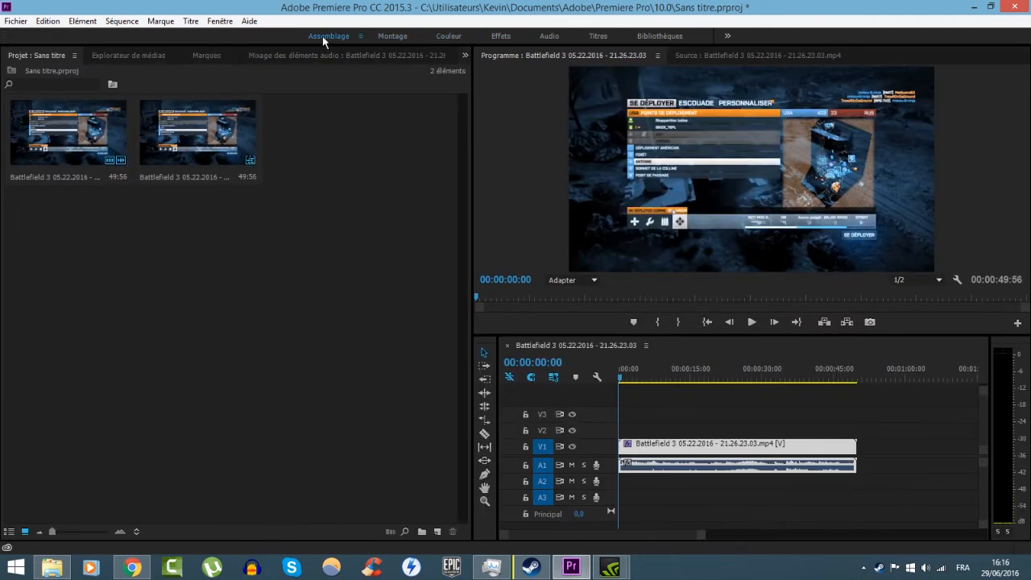
click(391, 35)
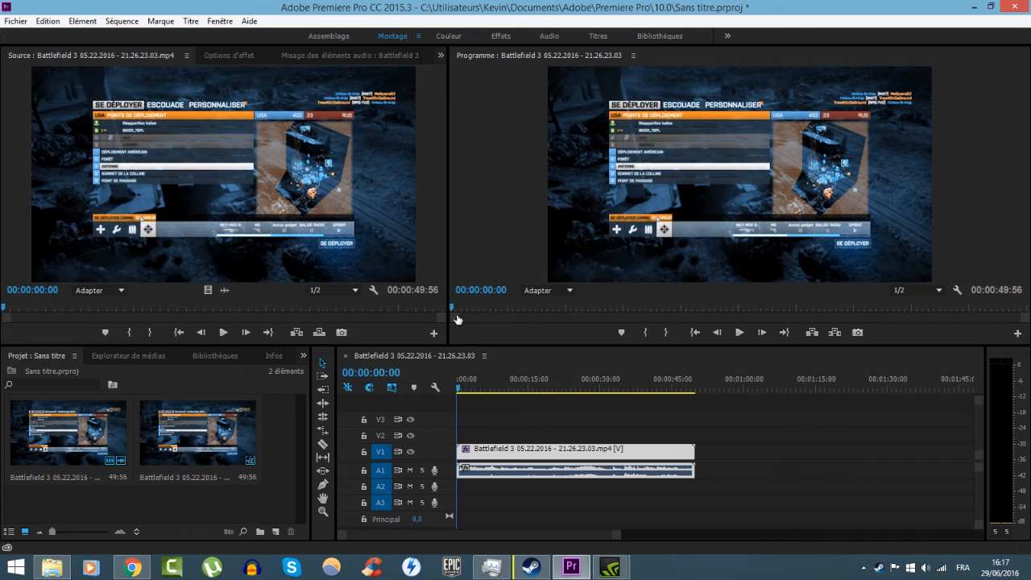
Step: Switch to Chrome and open the Premiere download page on Adobe's Creative Cloud site
click(132, 567)
click(846, 132)
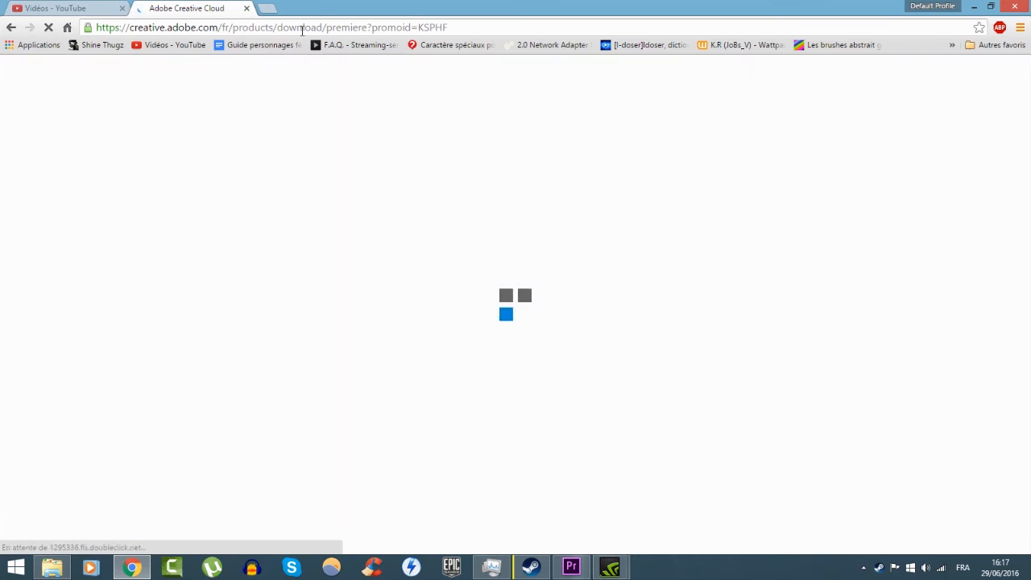
Step: Switch back to Premiere Pro and play the sequence in the Program monitor
click(576, 571)
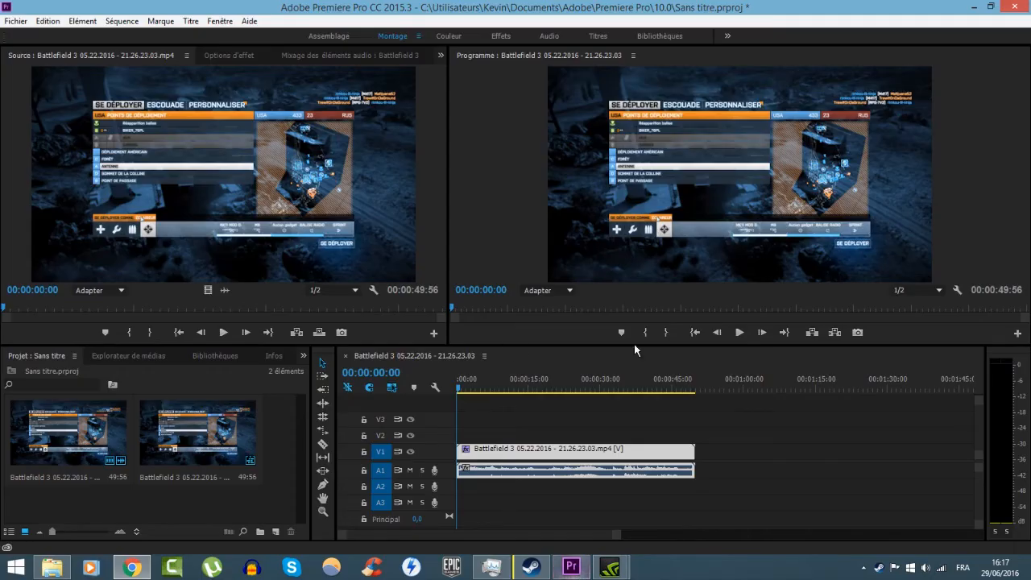
click(735, 332)
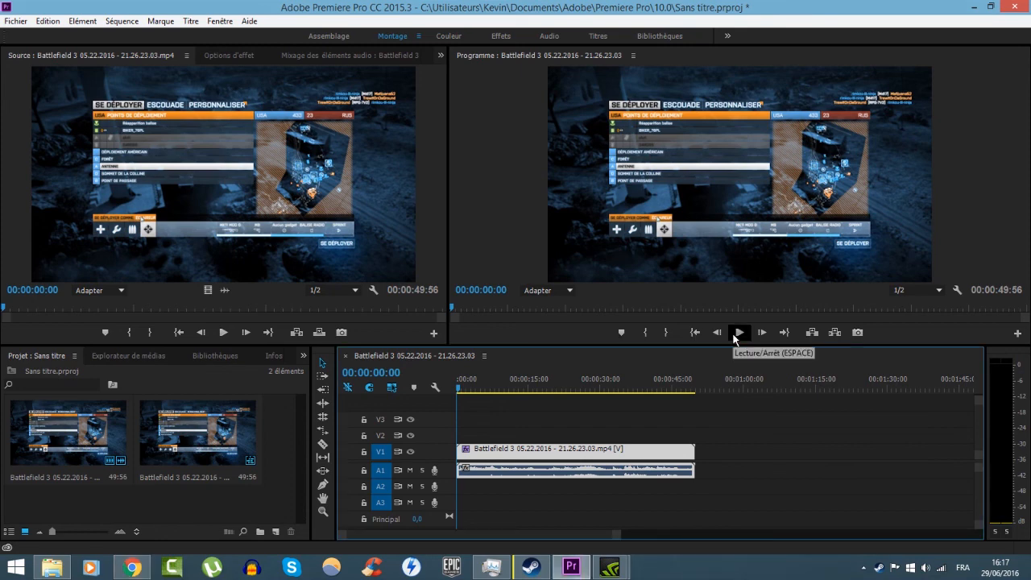